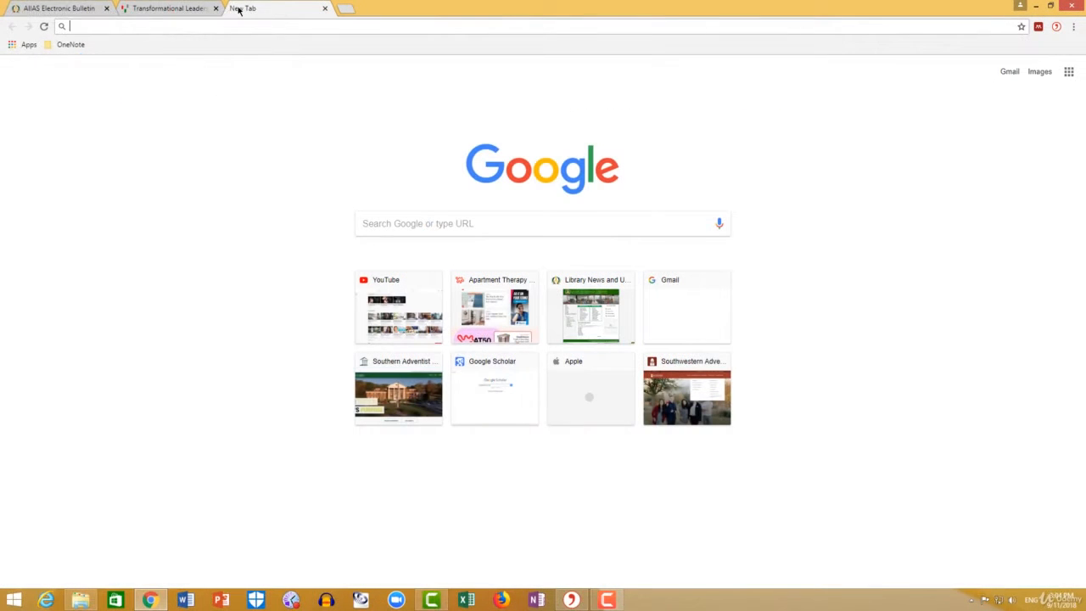
# Go to library.aiias.edu and open Academic Search Complete from the library's list of online journal databases.
pyautogui.write('lib')
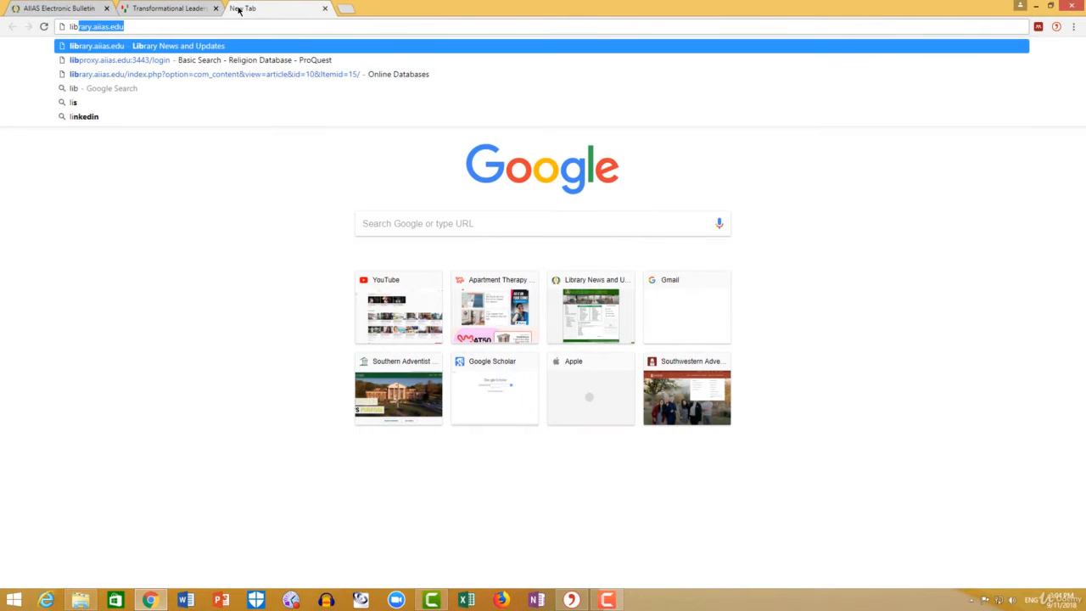
pyautogui.write('rary.aiias.edu')
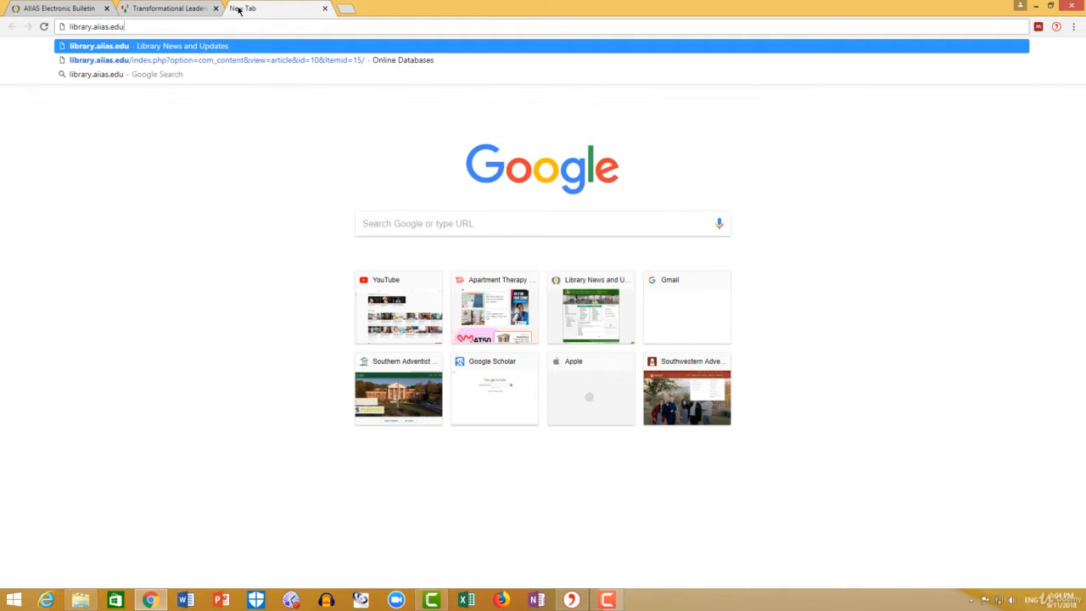
pyautogui.press('Return')
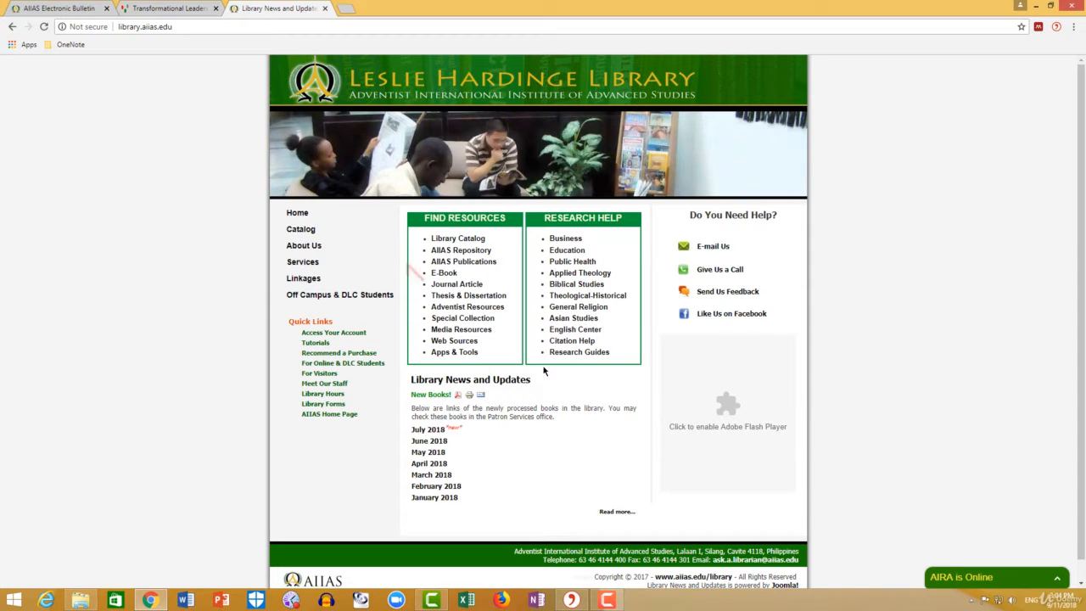
pyautogui.click(476, 290)
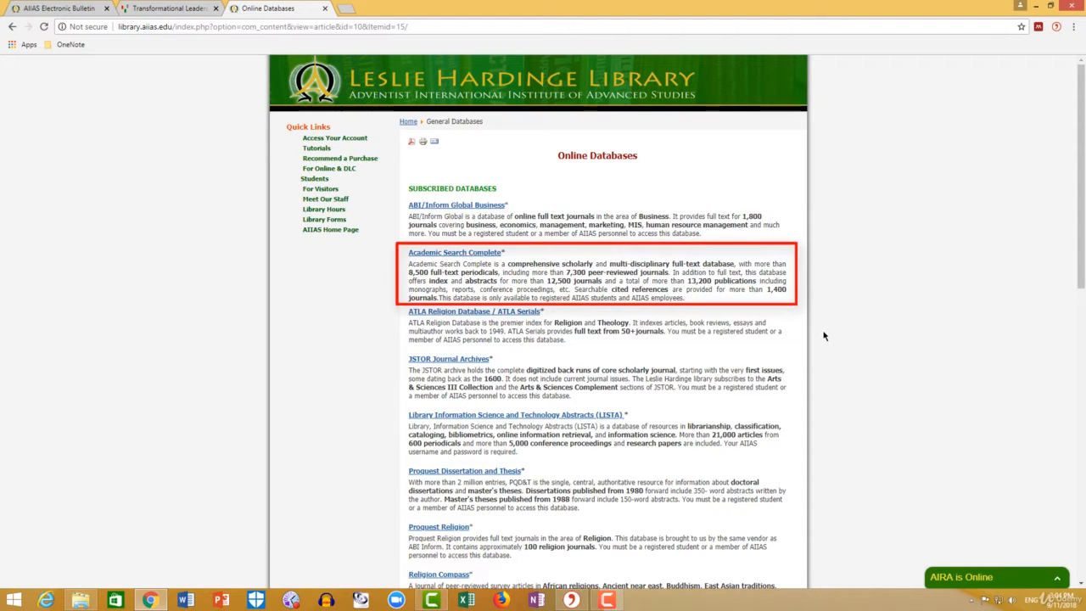
pyautogui.click(495, 253)
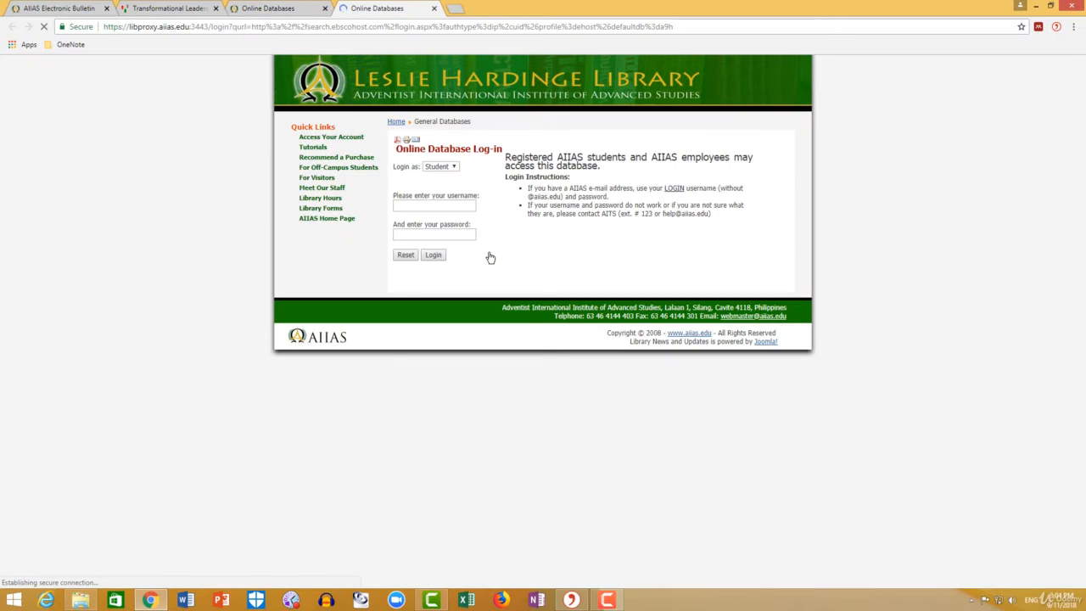
# Log in to the online database as Staff with the account username and password.
pyautogui.click(454, 168)
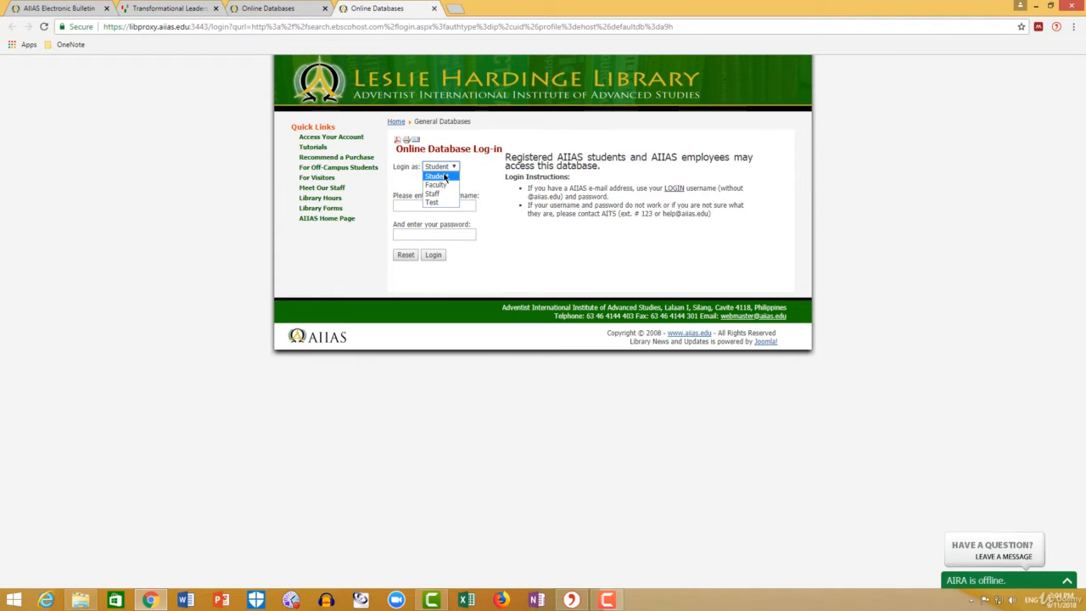
pyautogui.click(439, 193)
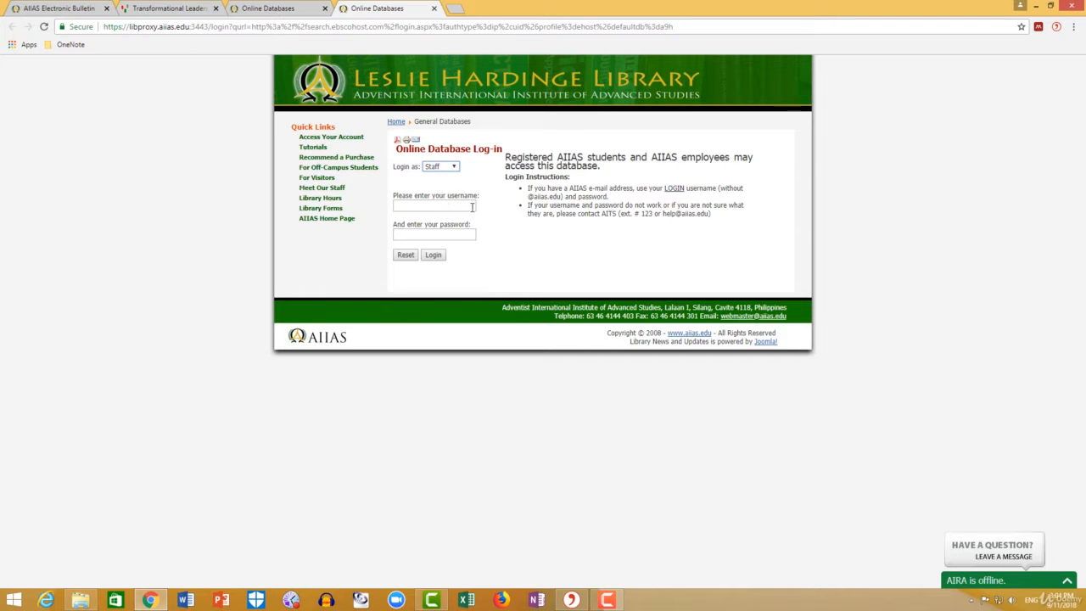
pyautogui.click(470, 207)
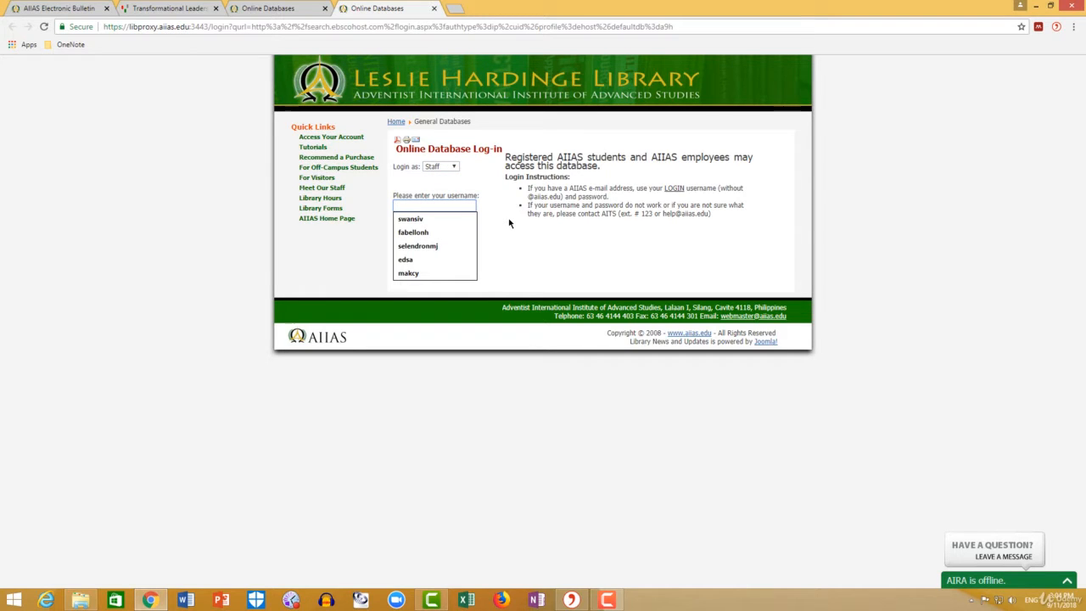
pyautogui.click(468, 222)
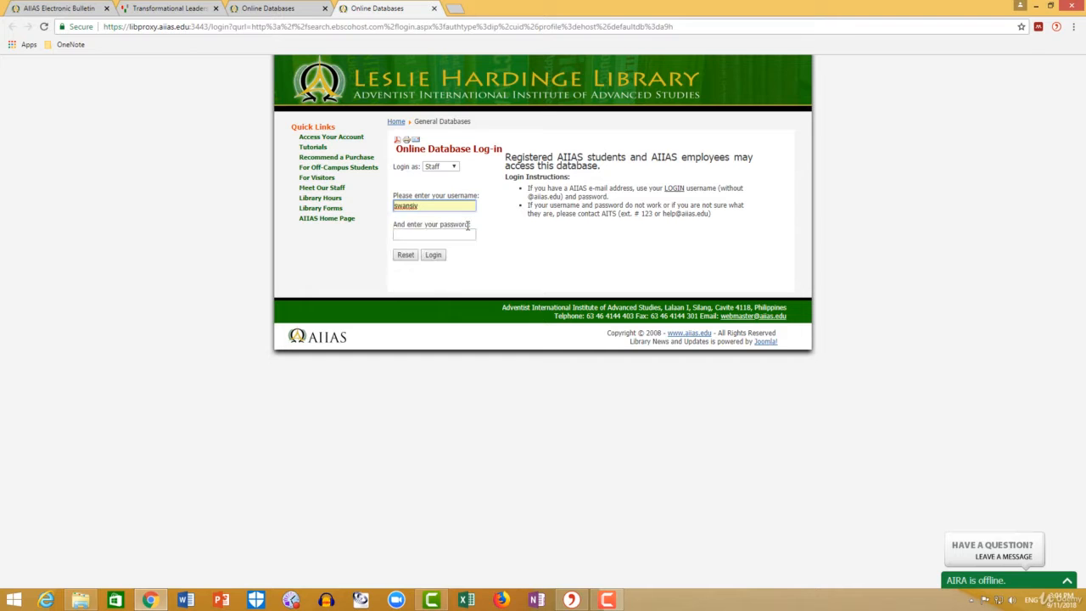
pyautogui.click(473, 235)
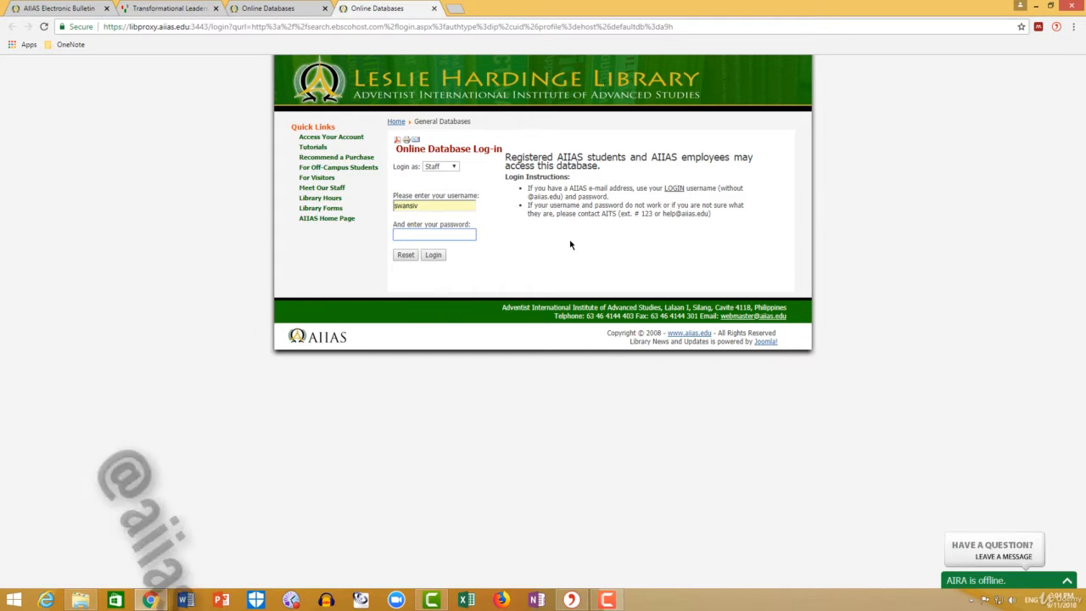
pyautogui.write('•')
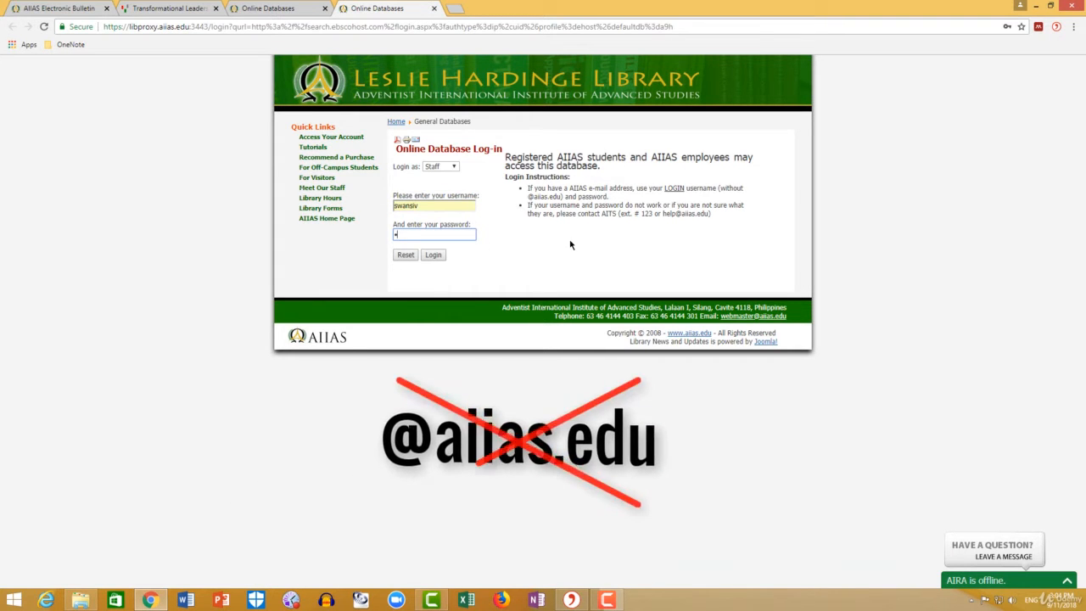
pyautogui.write('••••••••')
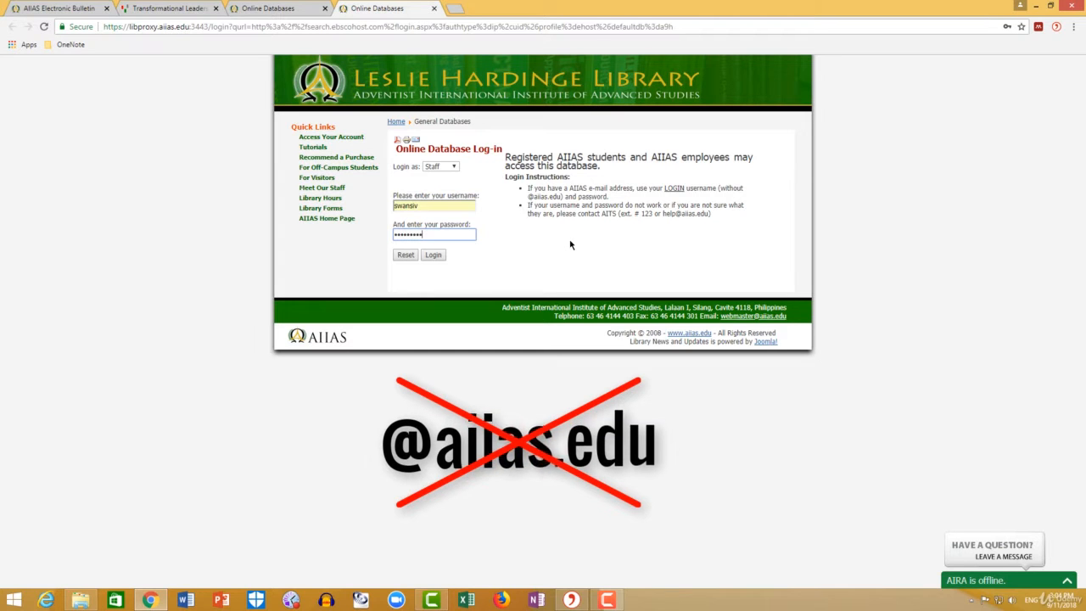
pyautogui.write('•')
pyautogui.press('Return')
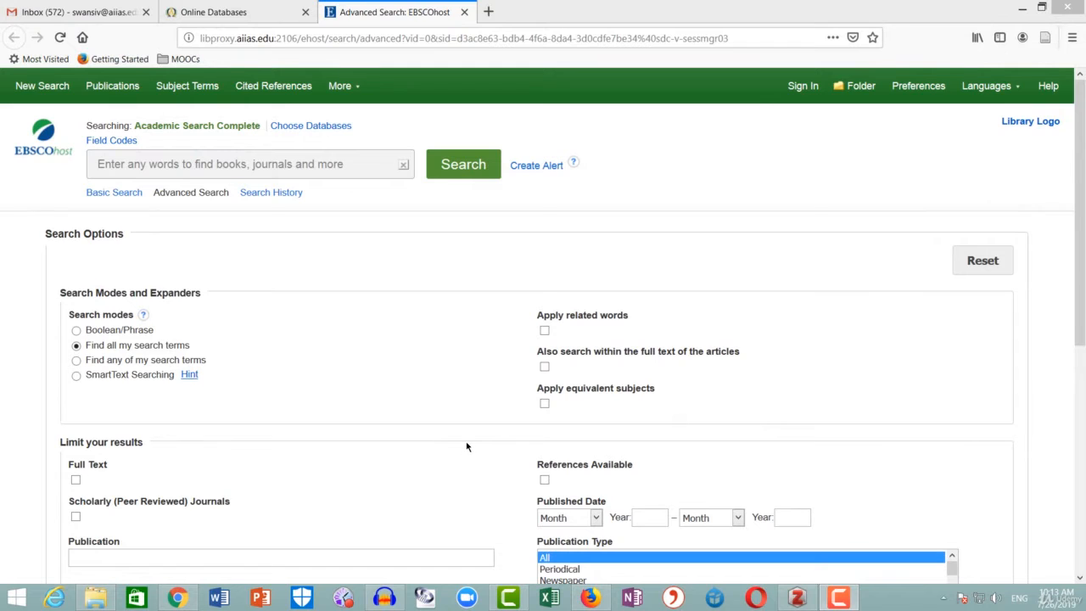
# Search Academic Search Complete for "Transformational Leadership".
pyautogui.click(360, 166)
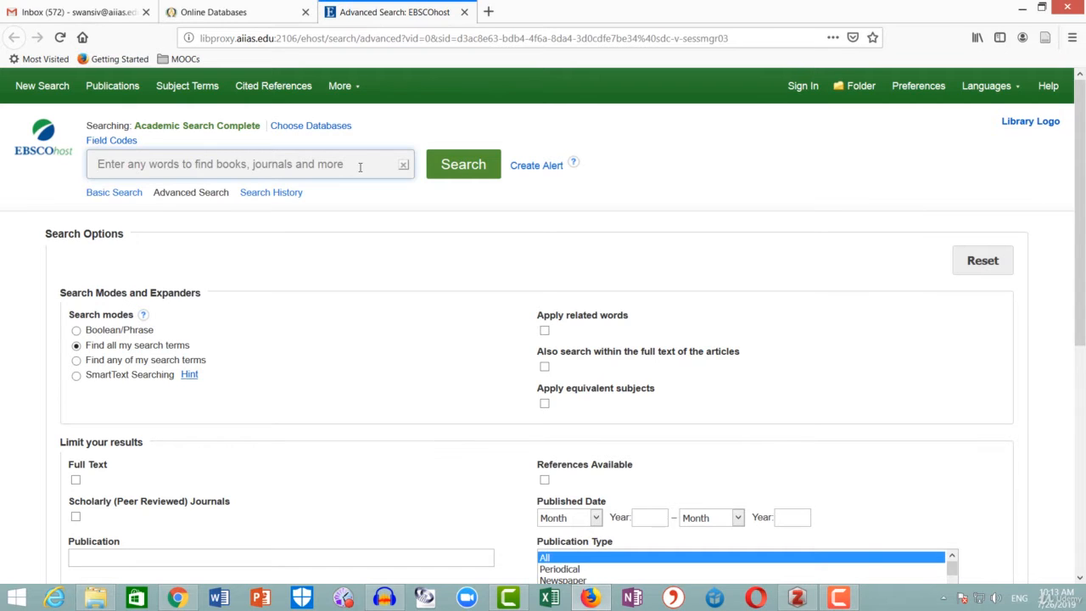
pyautogui.write('Transformation')
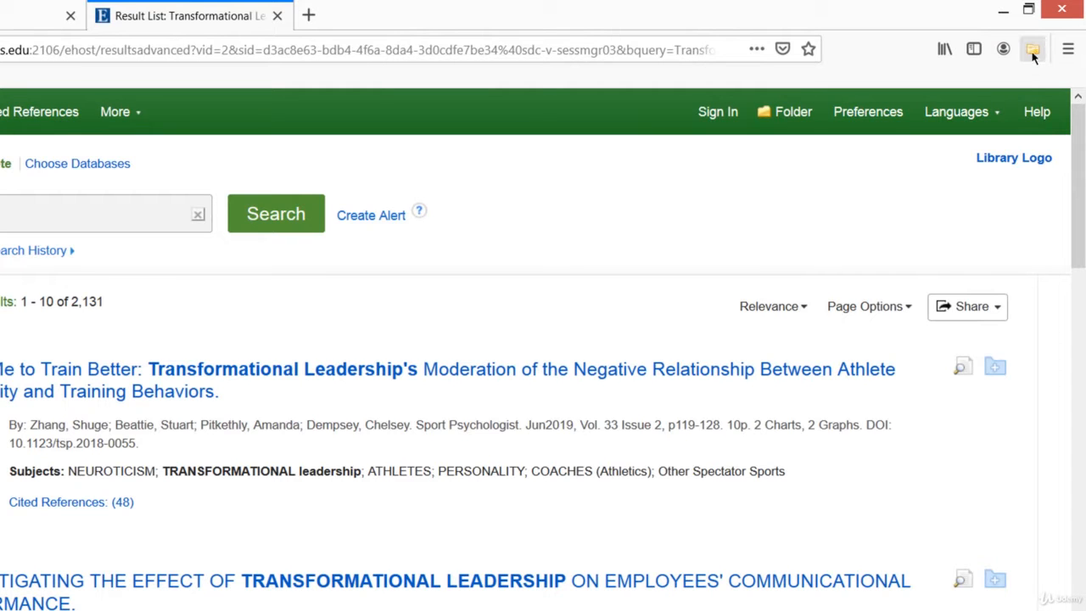
# Save four results to Zotero: Team Dispersion and Performance, Character into Action, Transformational Leadership Research in China, and Investigating the Effect of Transformational Leadership.
pyautogui.click(1033, 50)
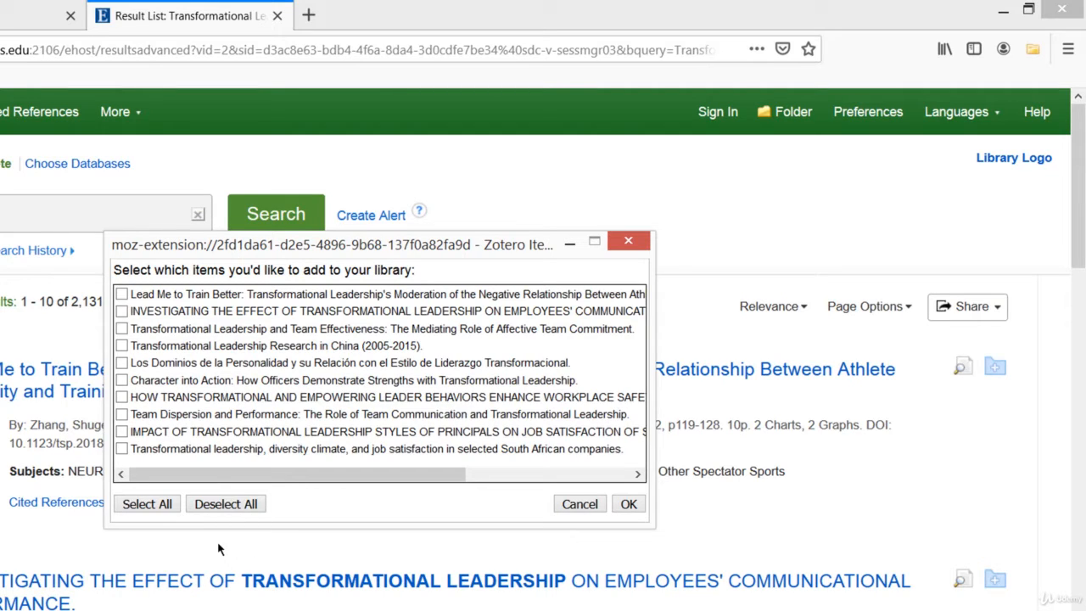
pyautogui.click(140, 509)
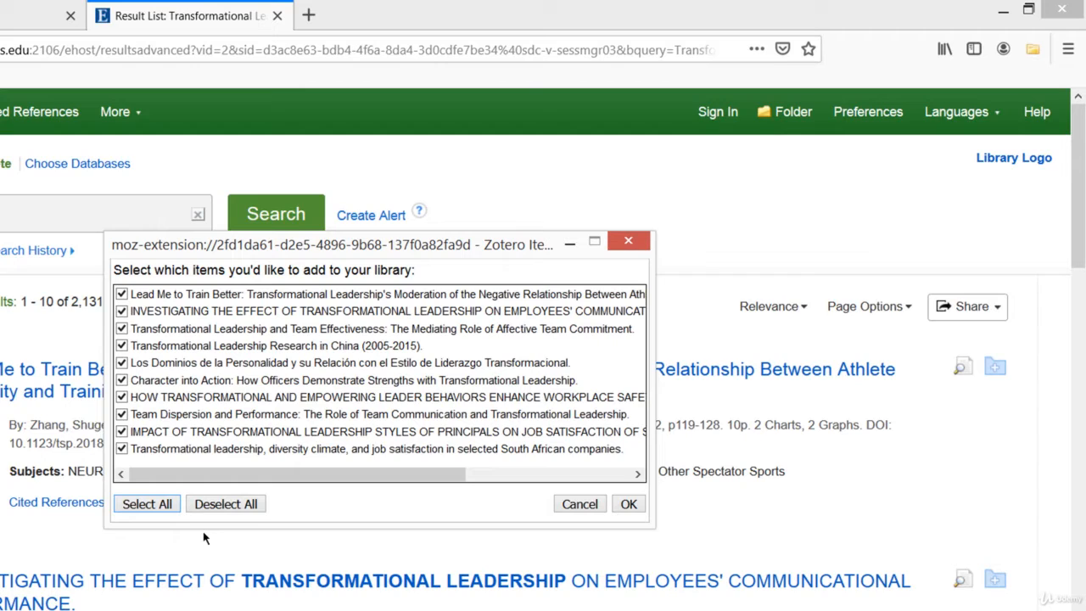
pyautogui.click(245, 505)
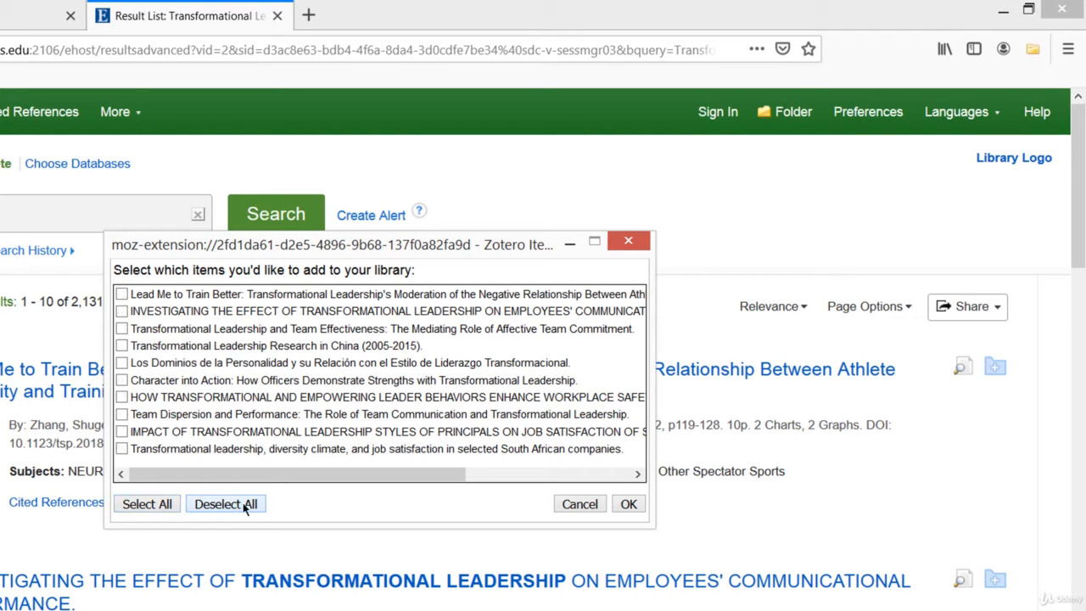
pyautogui.click(122, 415)
pyautogui.click(122, 380)
pyautogui.click(121, 346)
pyautogui.click(121, 311)
pyautogui.click(629, 505)
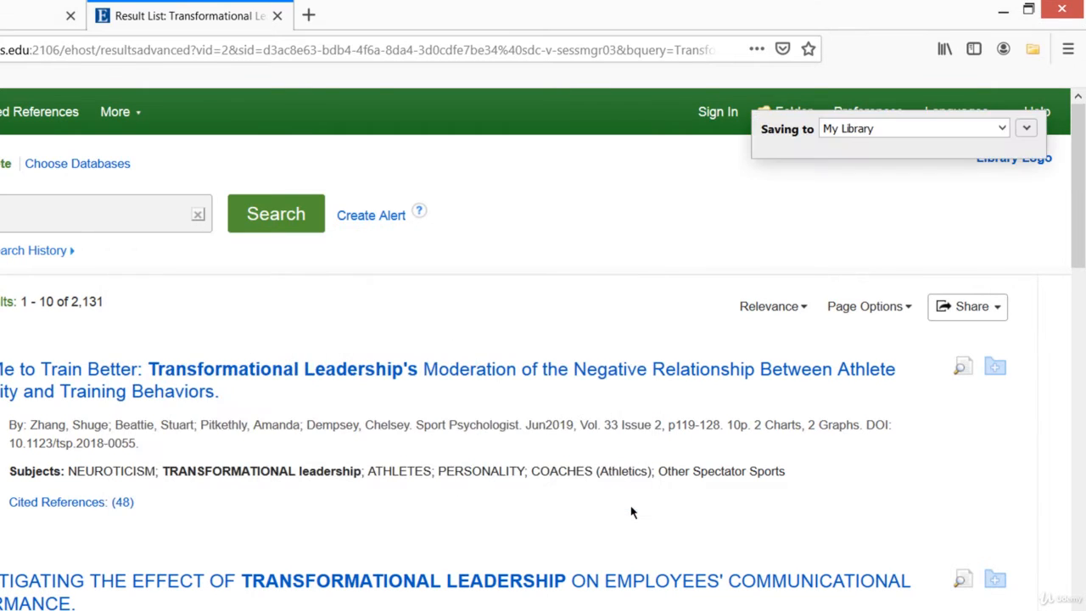
# Expand the Zotero save details, keep My Library as the destination and finish saving.
pyautogui.click(1026, 129)
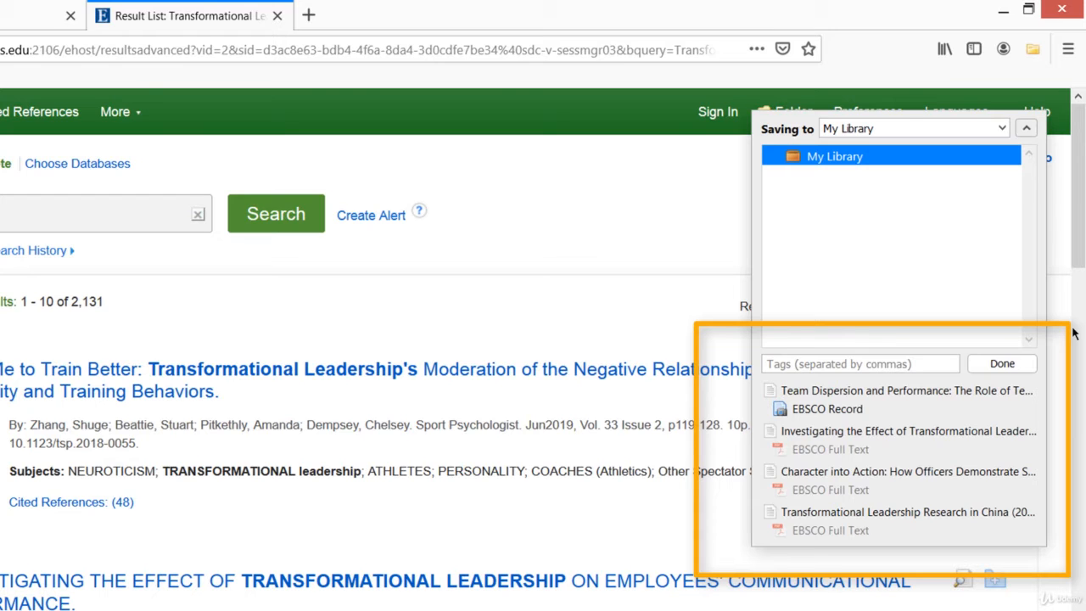
pyautogui.scroll(-1, 1079, 242)
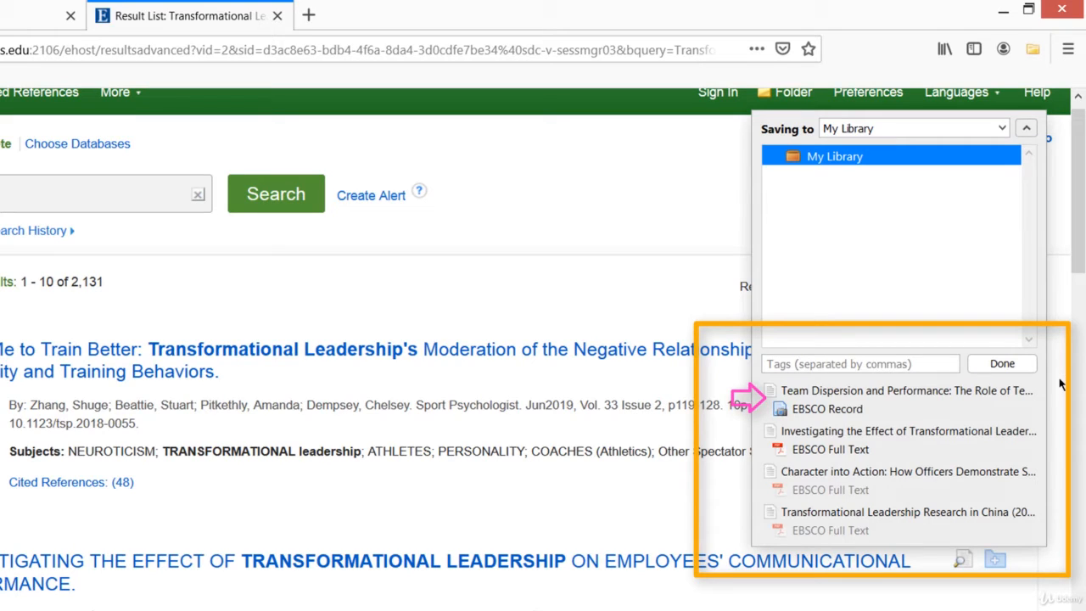
pyautogui.click(1003, 363)
# Switch to Zotero and show the attachments stored under each of the four newly saved EBSCO articles.
pyautogui.click(795, 598)
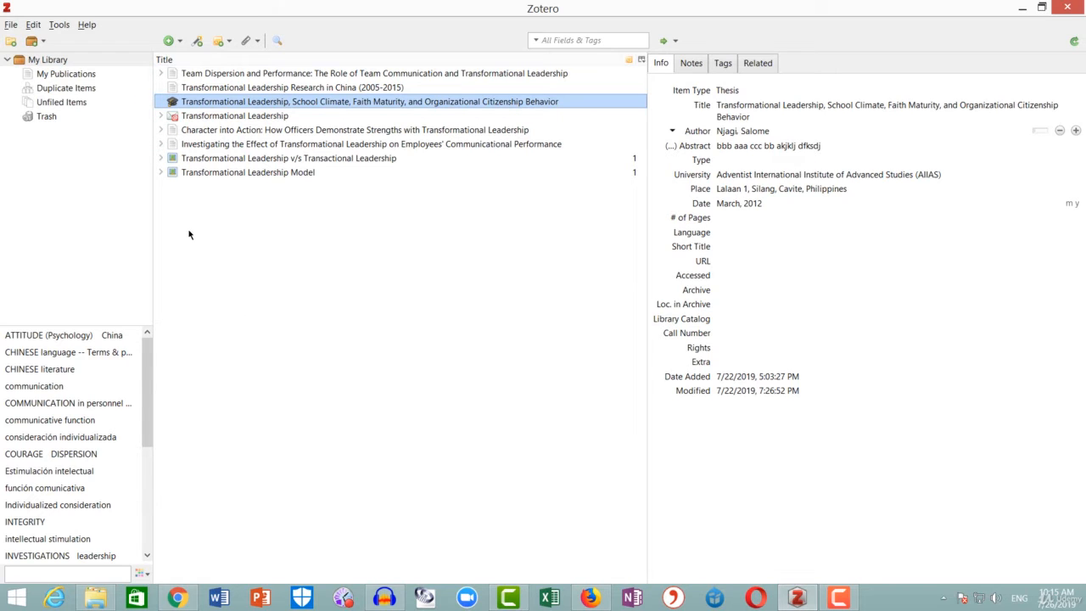
pyautogui.click(161, 74)
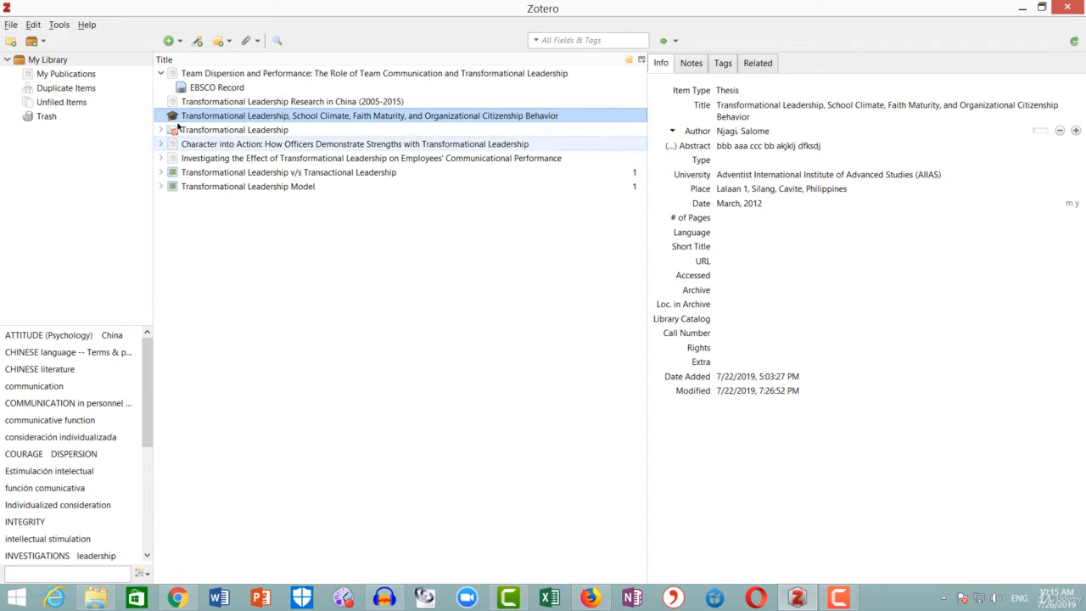
pyautogui.press('Up')
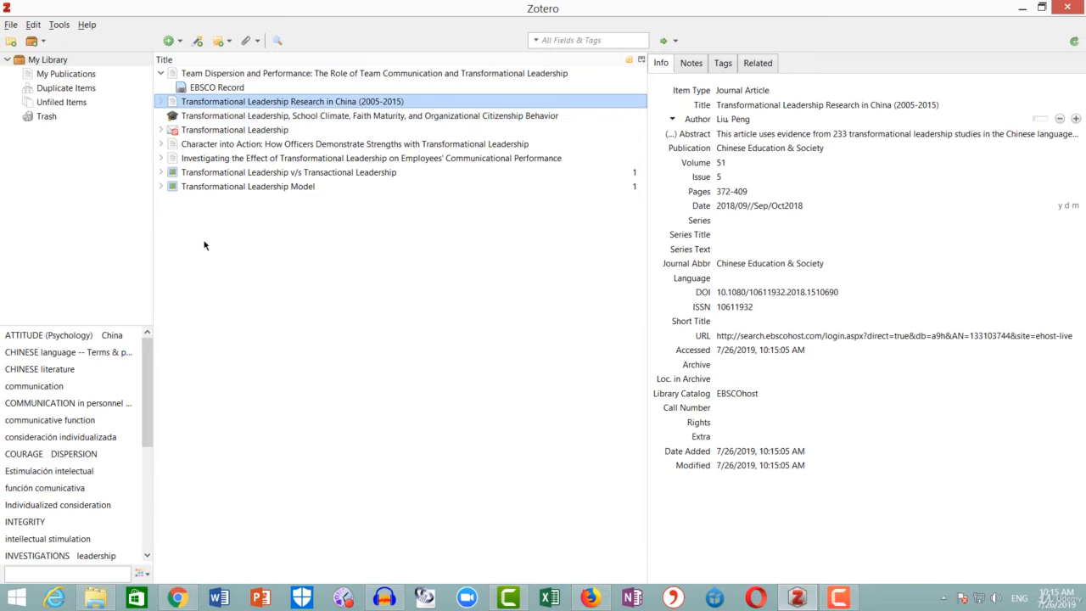
pyautogui.click(161, 144)
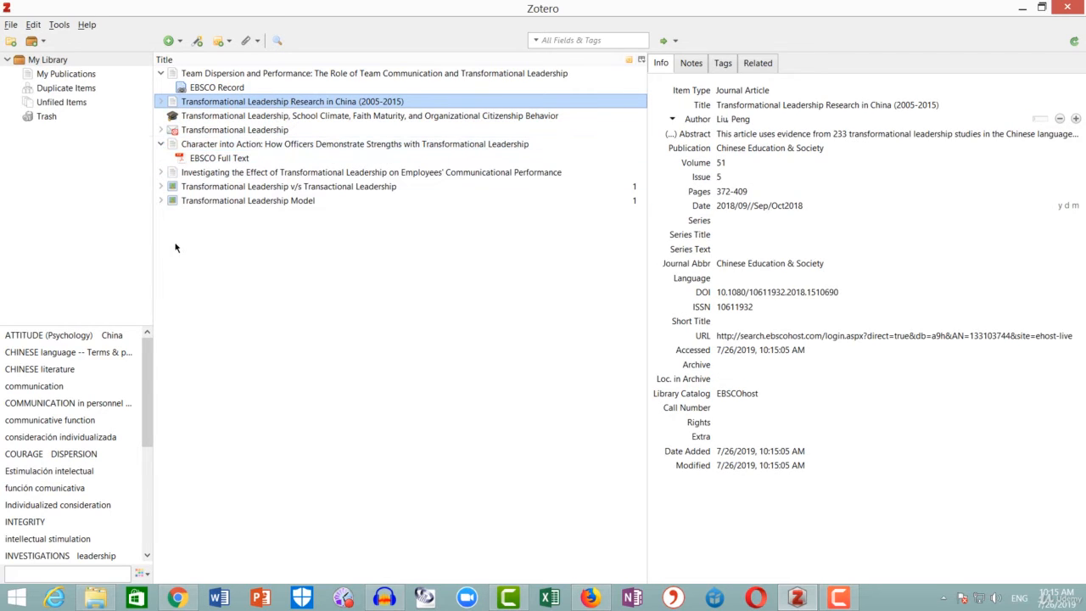
pyautogui.click(161, 173)
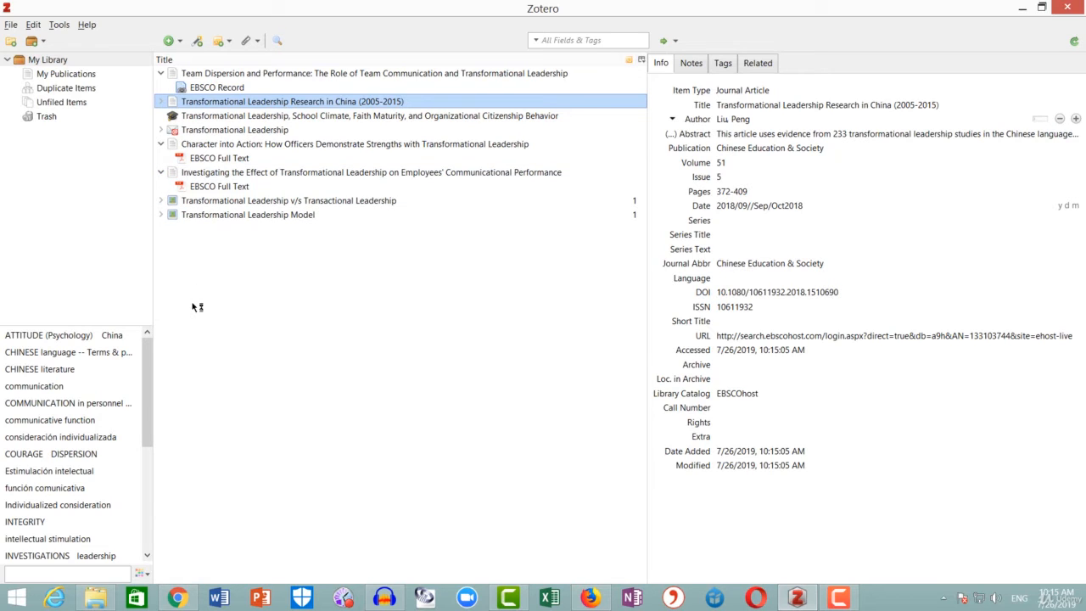
pyautogui.click(161, 102)
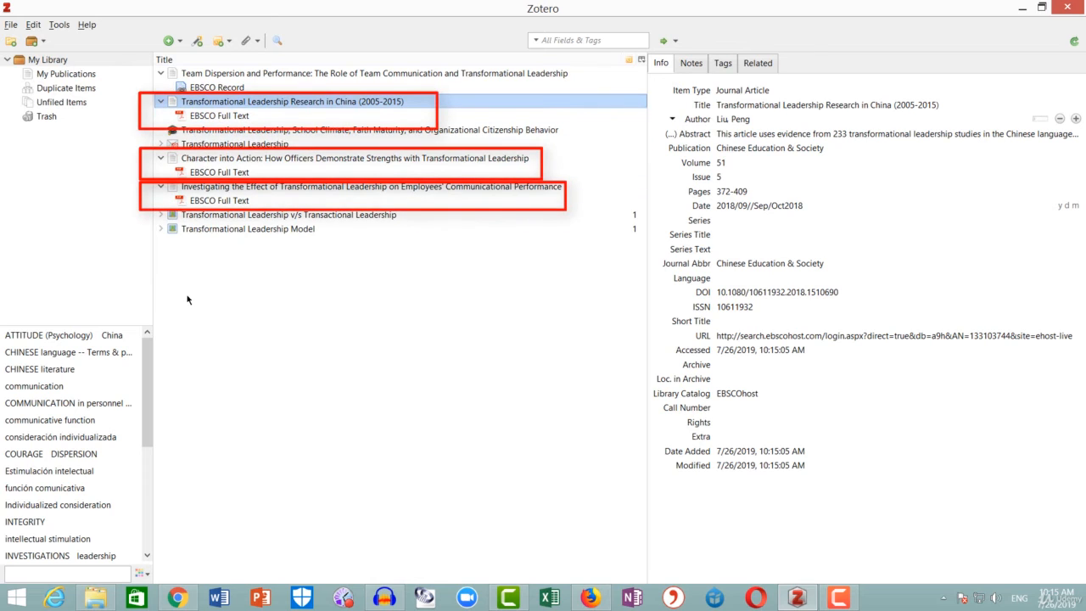
pyautogui.click(217, 87)
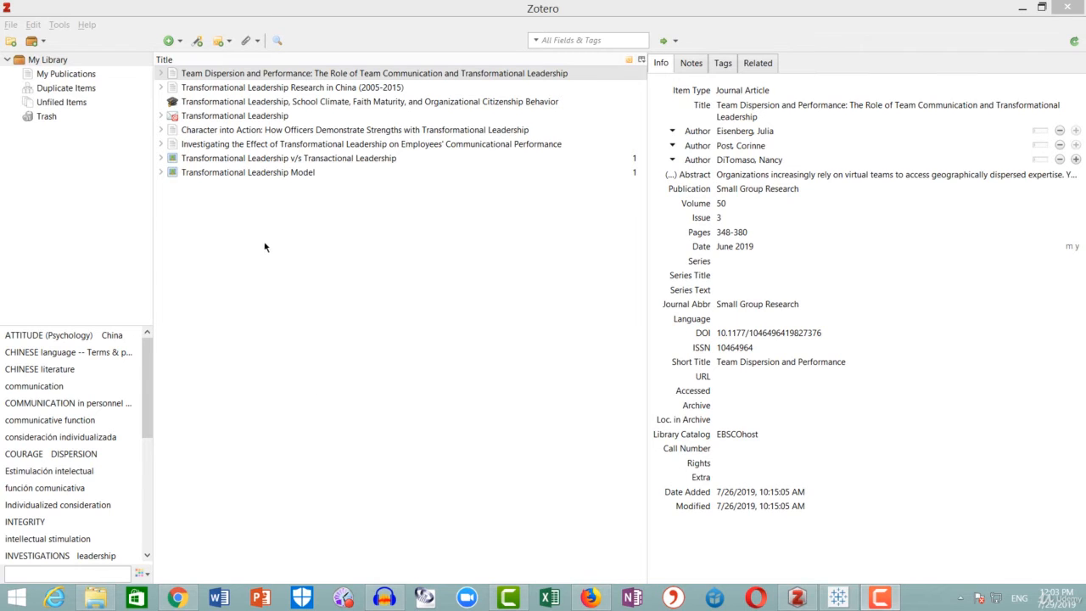
# Review the metadata of each of the four saved journal articles in turn.
pyautogui.click(187, 77)
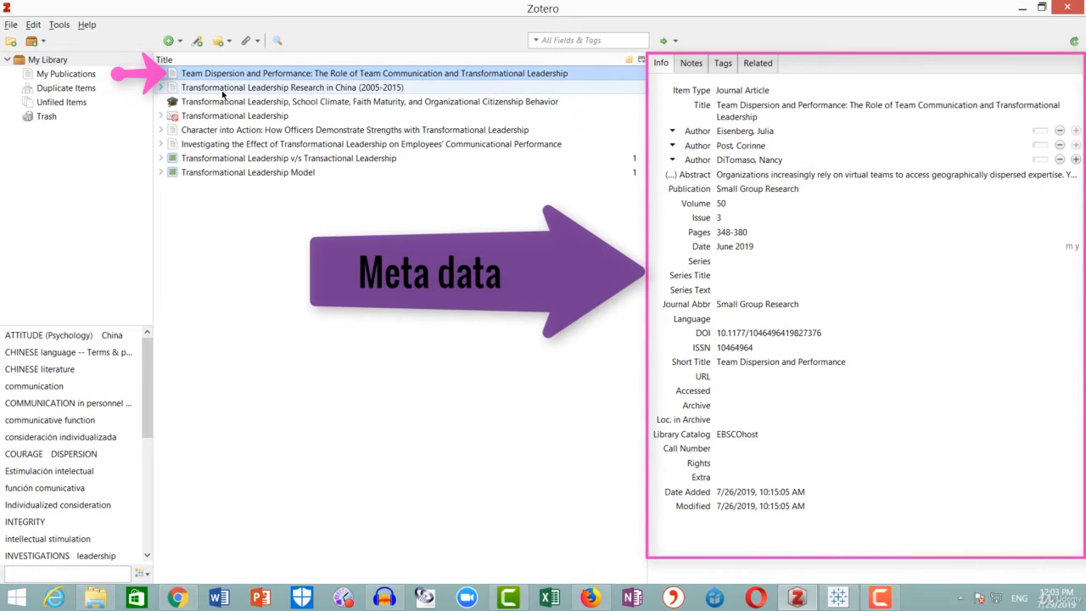
pyautogui.click(211, 92)
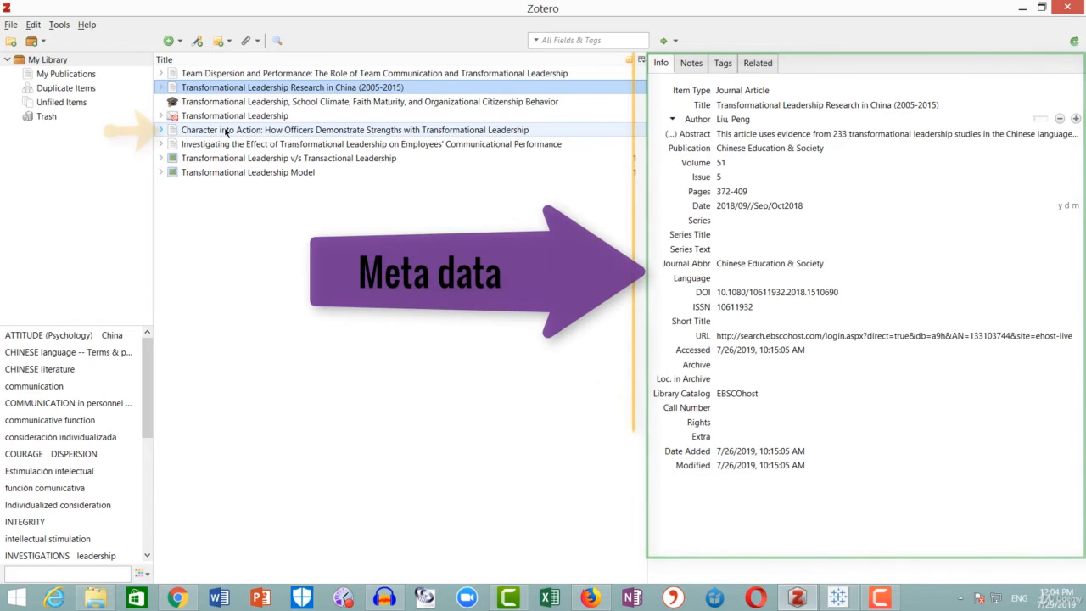
pyautogui.click(226, 130)
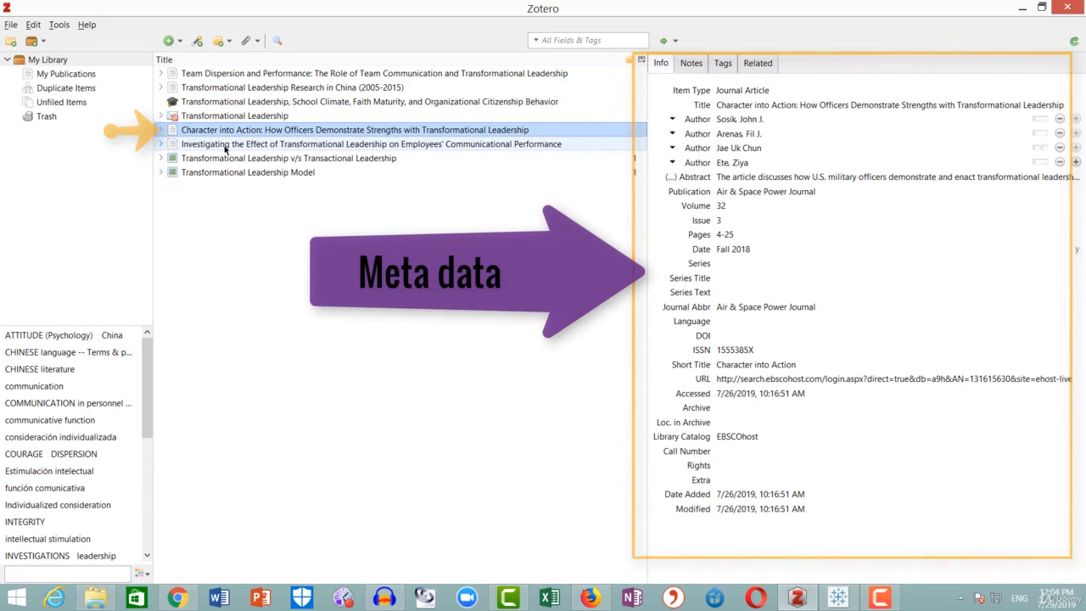
pyautogui.click(227, 148)
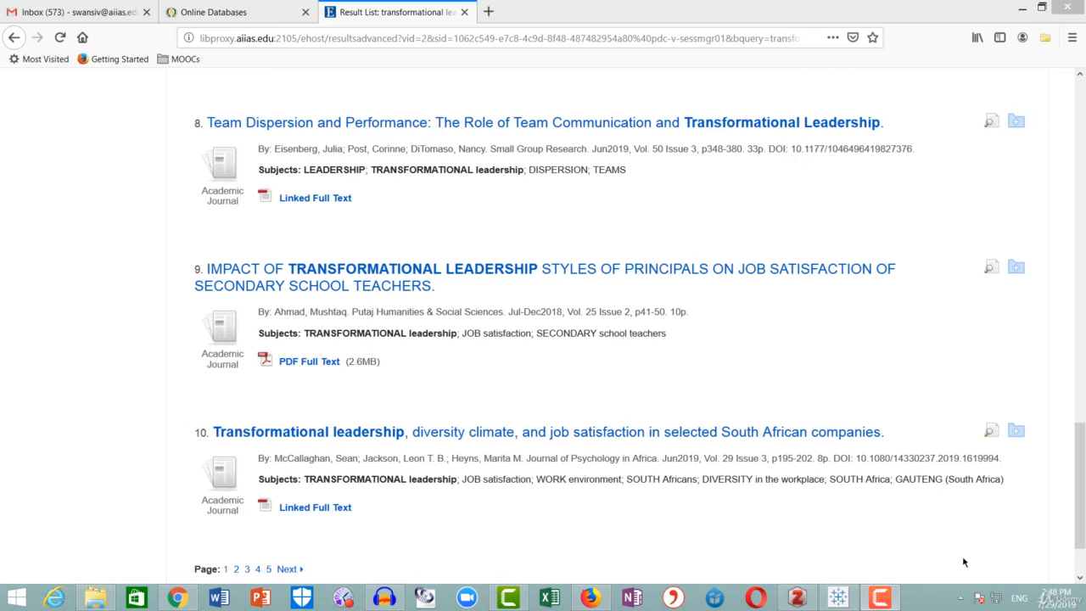
# Open the EBSCOhost record for "Impact of Transformational Leadership Styles of Principals on Job Satisfaction of Secondary School Teachers" and read through its details and abstract.
pyautogui.click(864, 275)
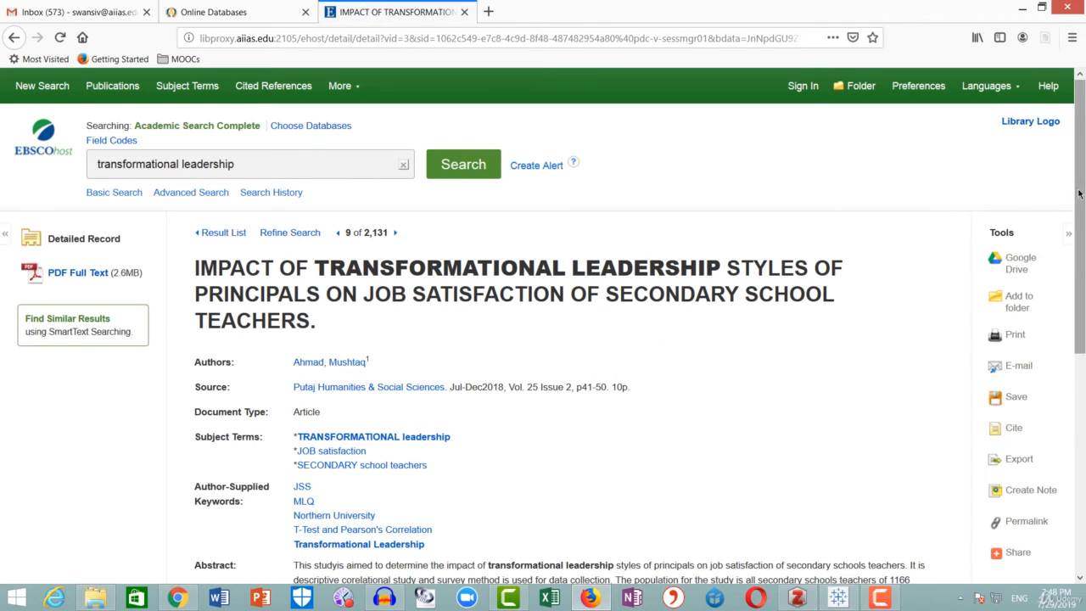
pyautogui.scroll(-2, 1078, 195)
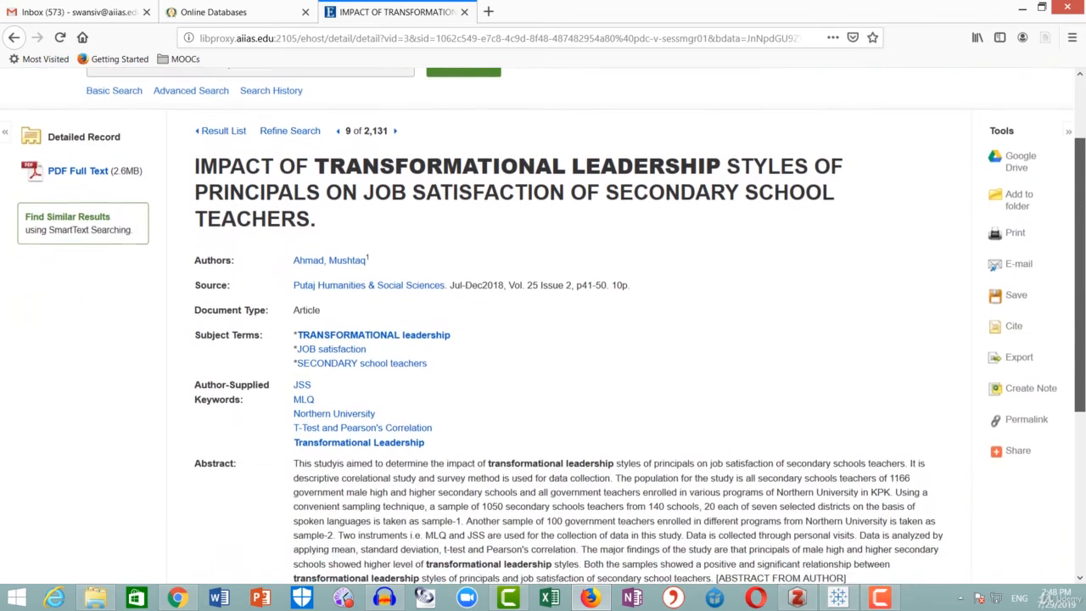
pyautogui.scroll(-4, 1079, 194)
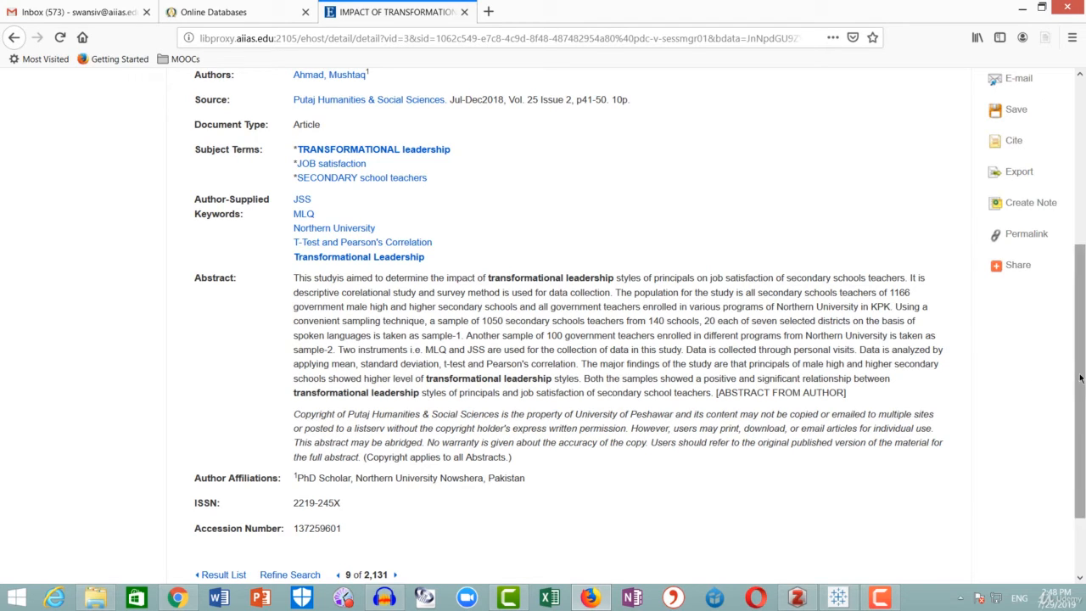
# Return to the result list and reopen result 9, the article on principals' transformational leadership styles and secondary school teachers' job satisfaction.
pyautogui.moveTo(1078, 378); pyautogui.dragTo(1083, 292)
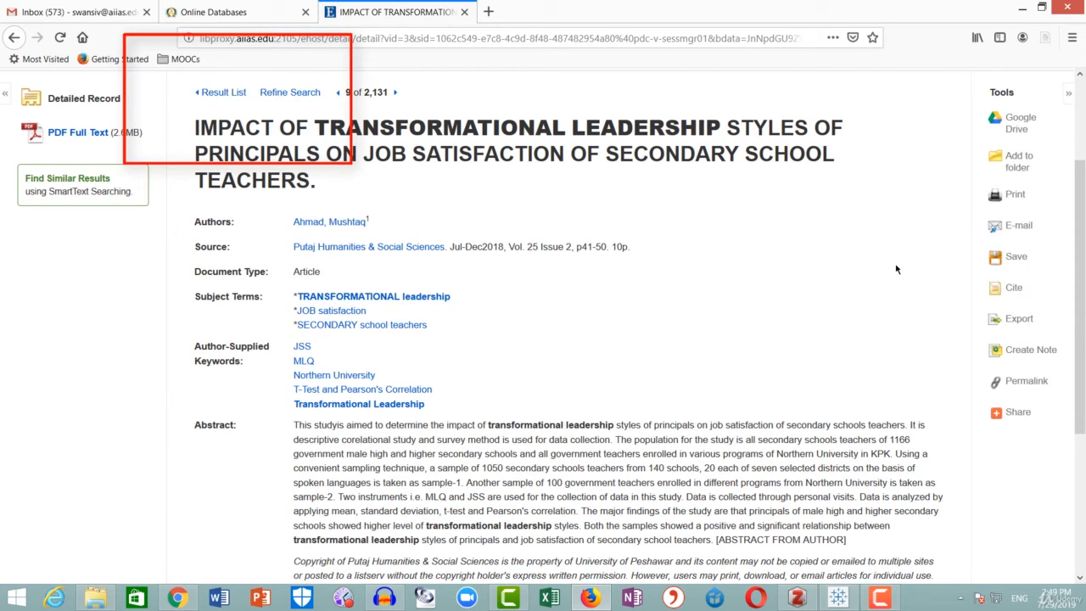
pyautogui.click(221, 95)
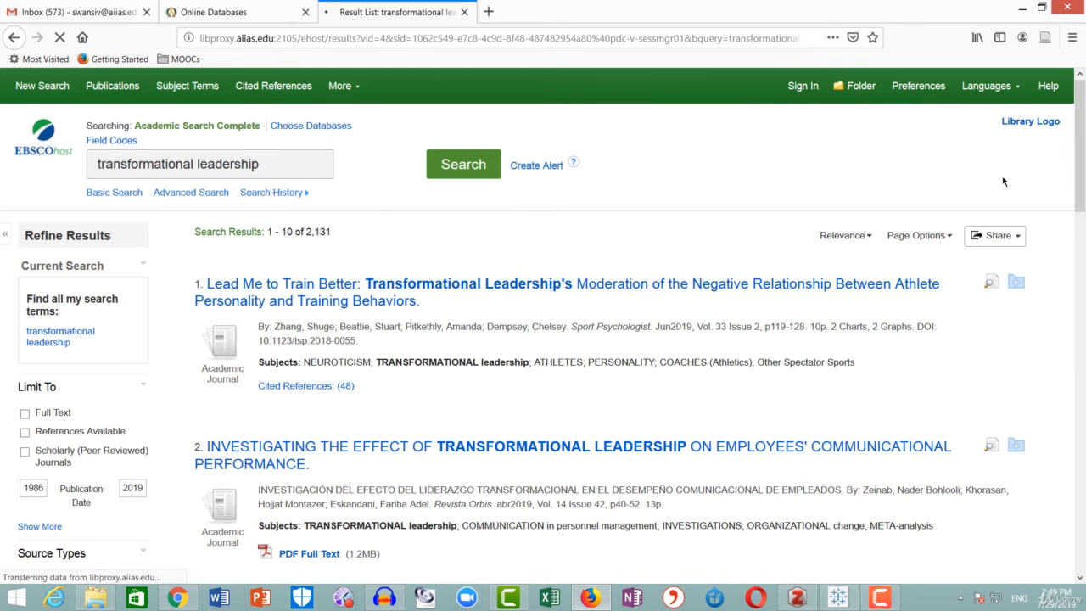
pyautogui.scroll(-15, 1004, 180)
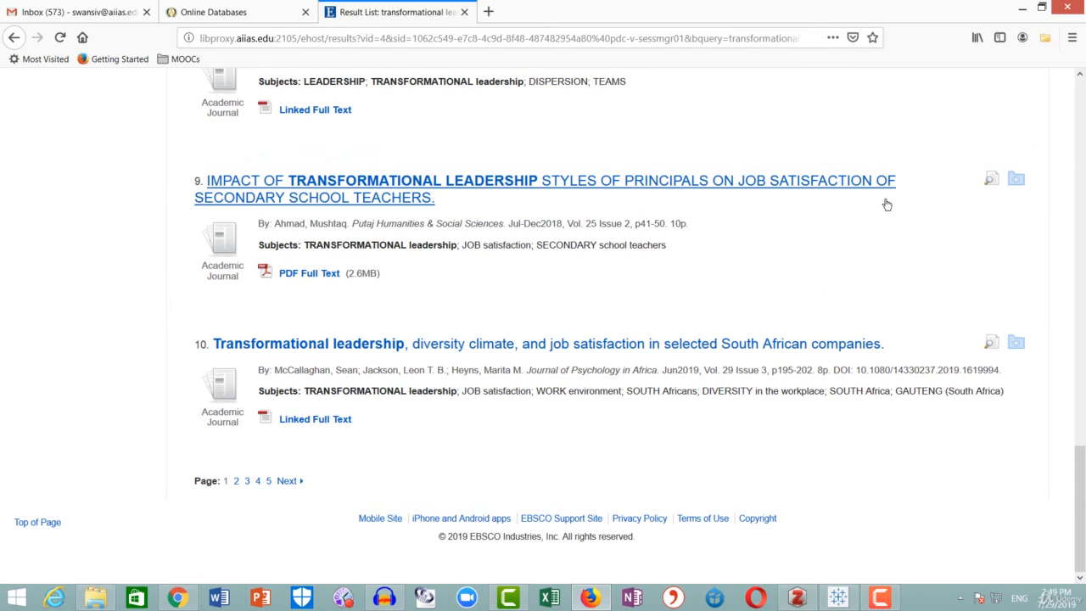
pyautogui.click(859, 188)
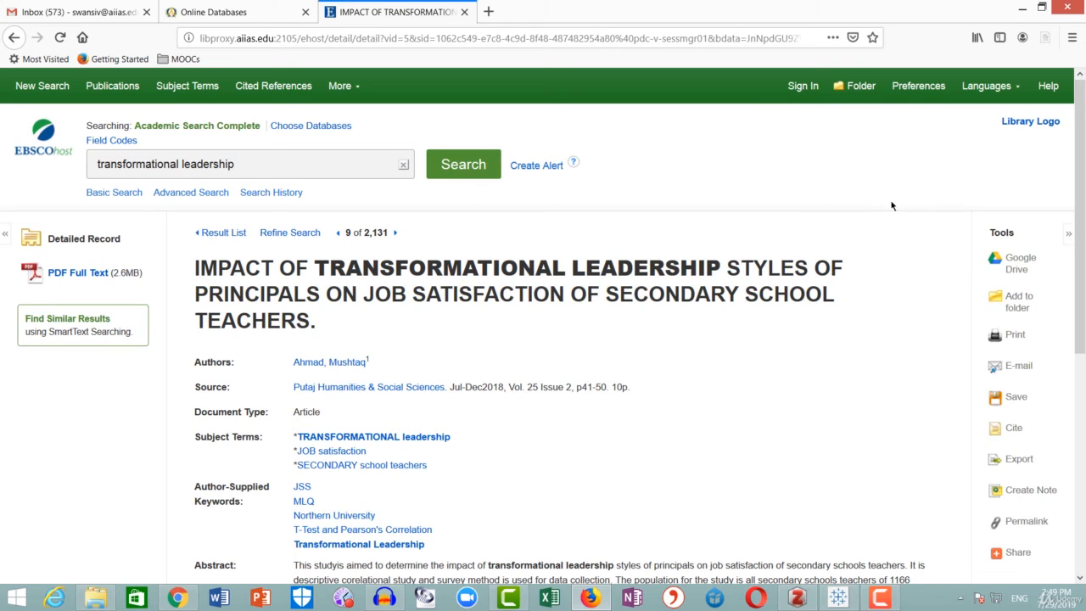
# Save the open article with its EBSCO full text to My Library in Zotero and finish the save.
pyautogui.click(1046, 38)
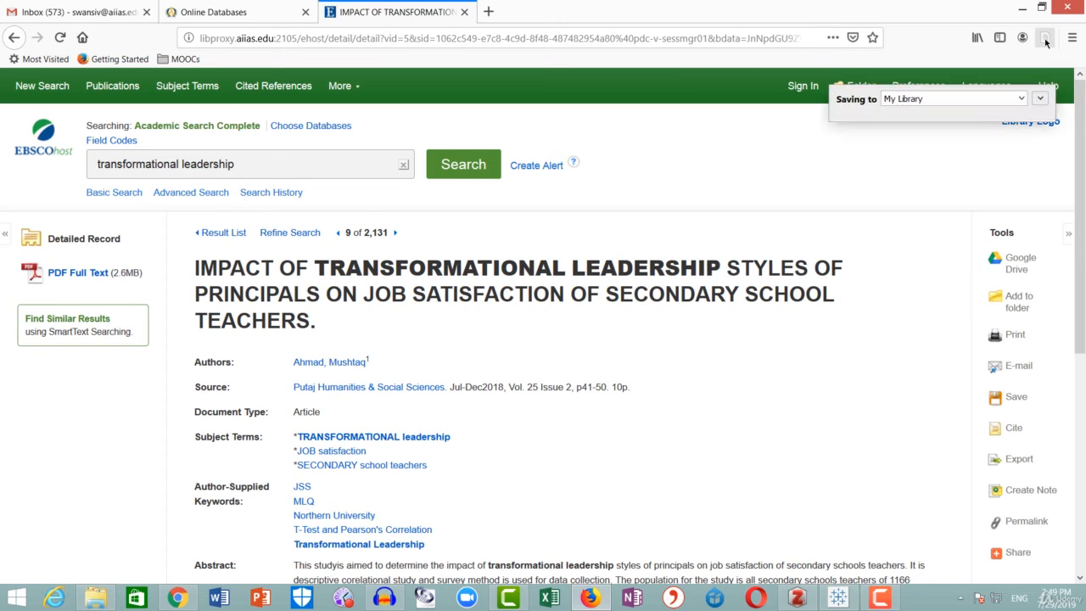
pyautogui.click(1041, 99)
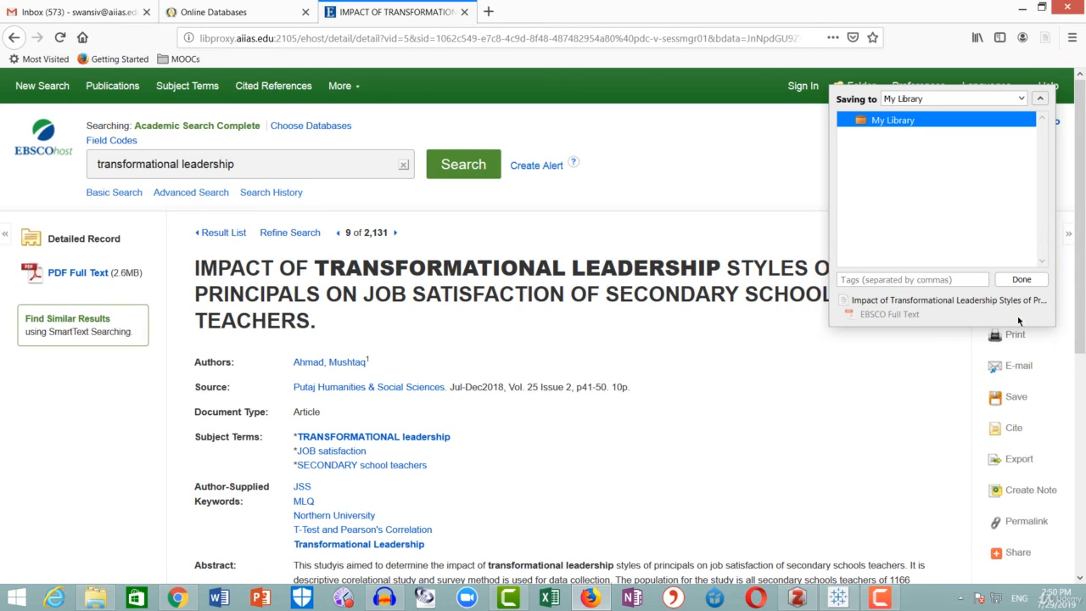
pyautogui.click(1024, 281)
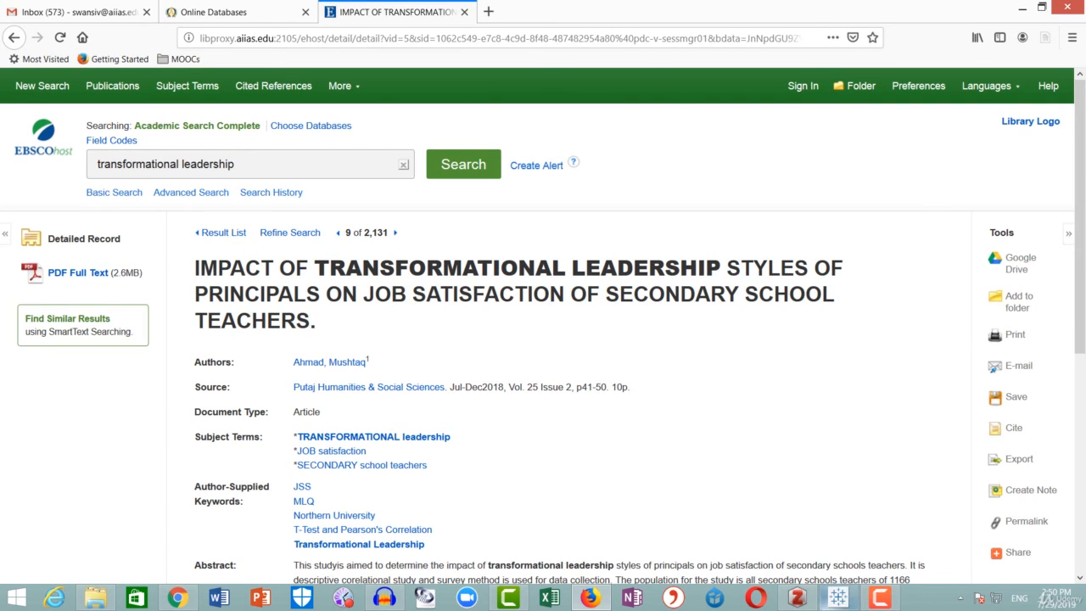
# Switch to Zotero, expand the newly saved article on principals' leadership styles and select its EBSCO Full Text attachment.
pyautogui.click(797, 598)
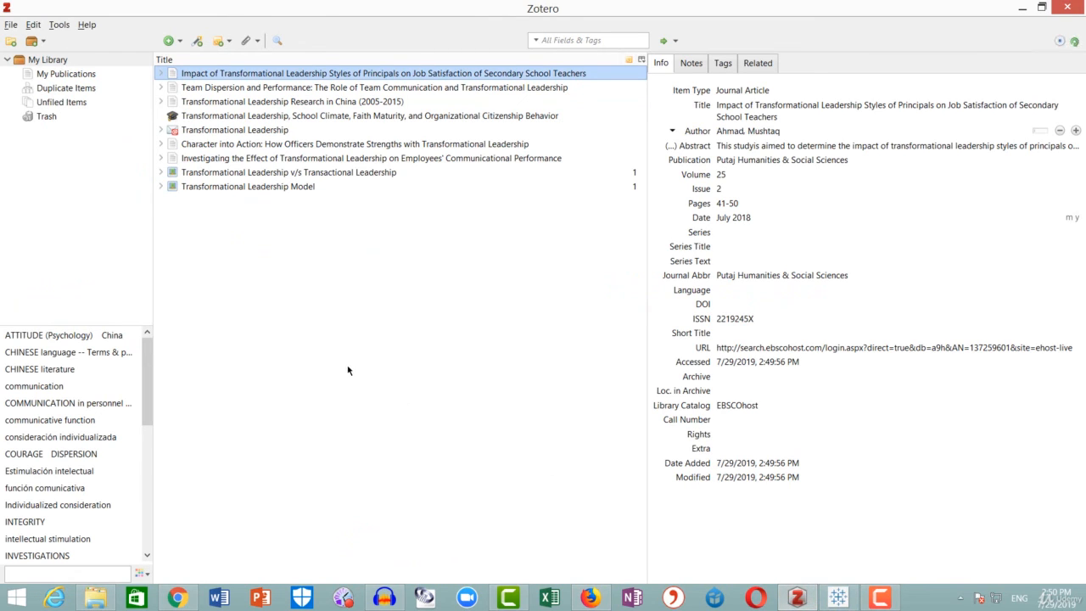
pyautogui.click(162, 73)
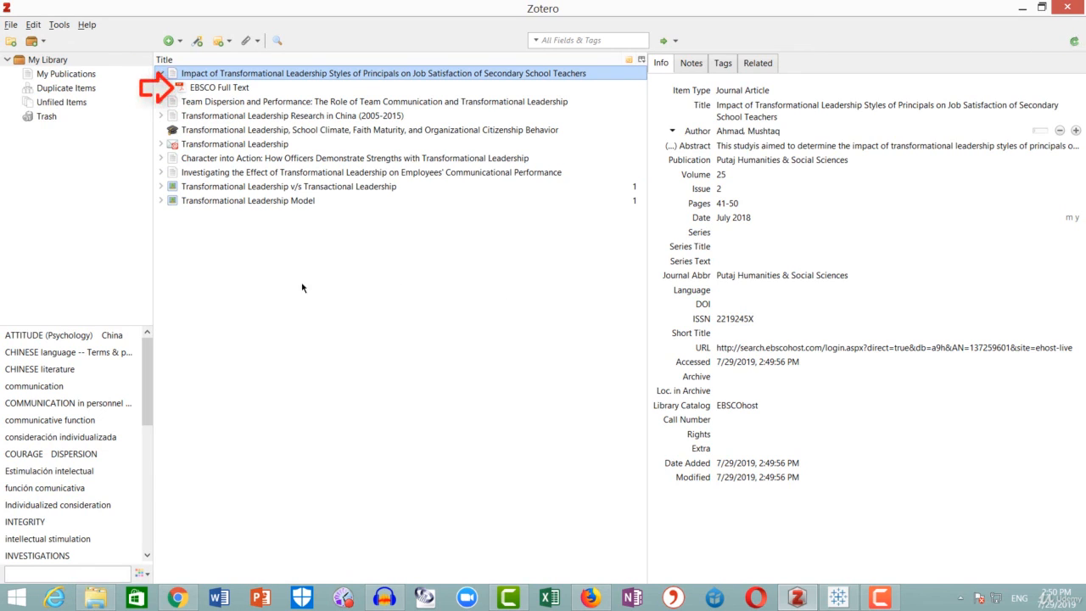
pyautogui.click(219, 89)
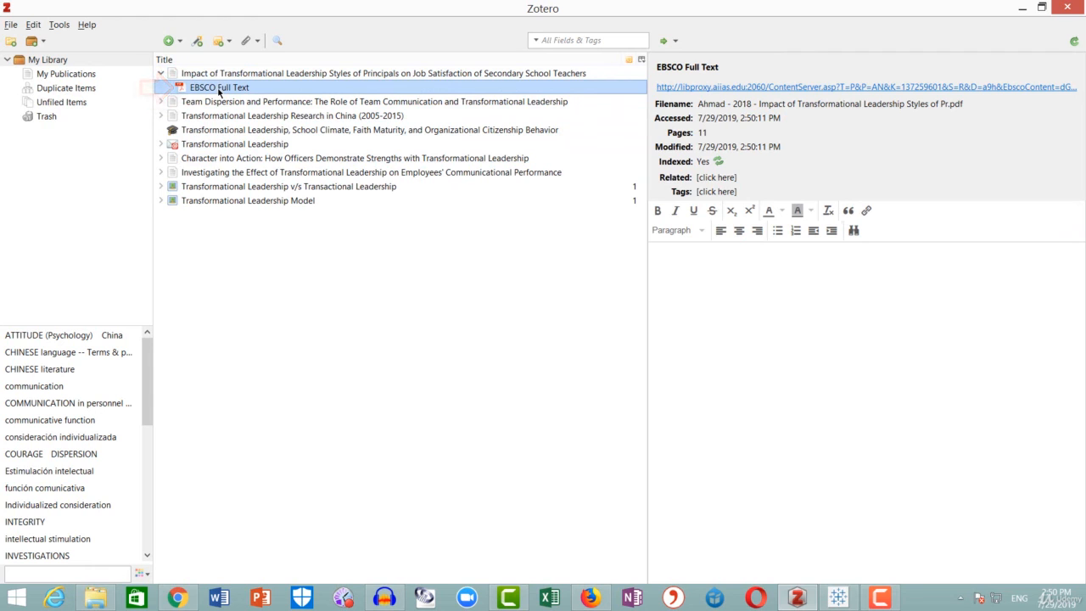
# Open the EBSCO Full Text PDF and skim the first page's title, abstract and keywords.
pyautogui.doubleClick(219, 89)
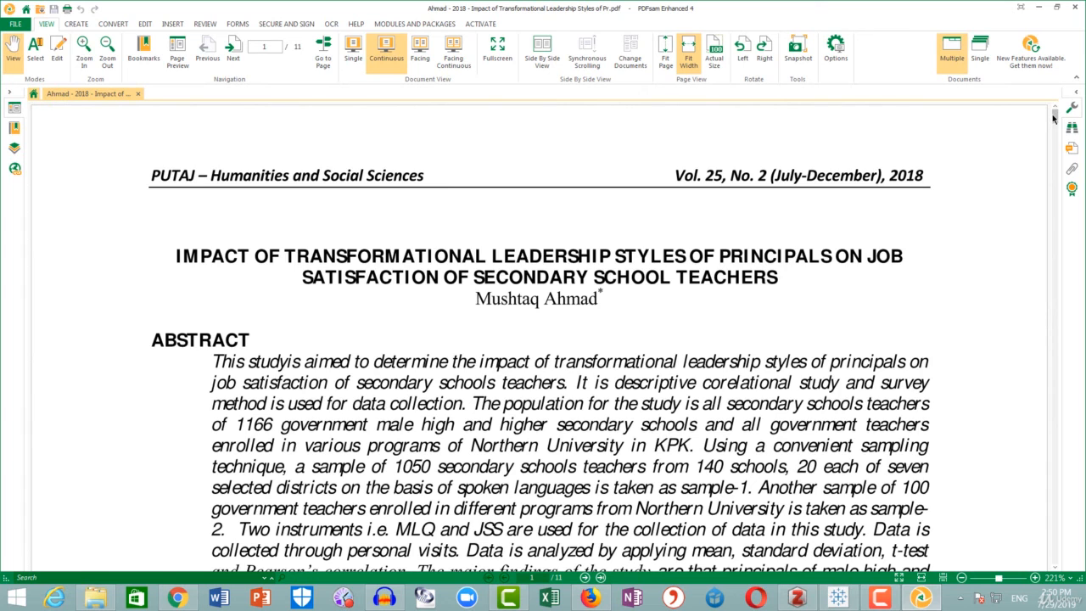
pyautogui.scroll(-3, 1052, 121)
pyautogui.scroll(-2, 1052, 122)
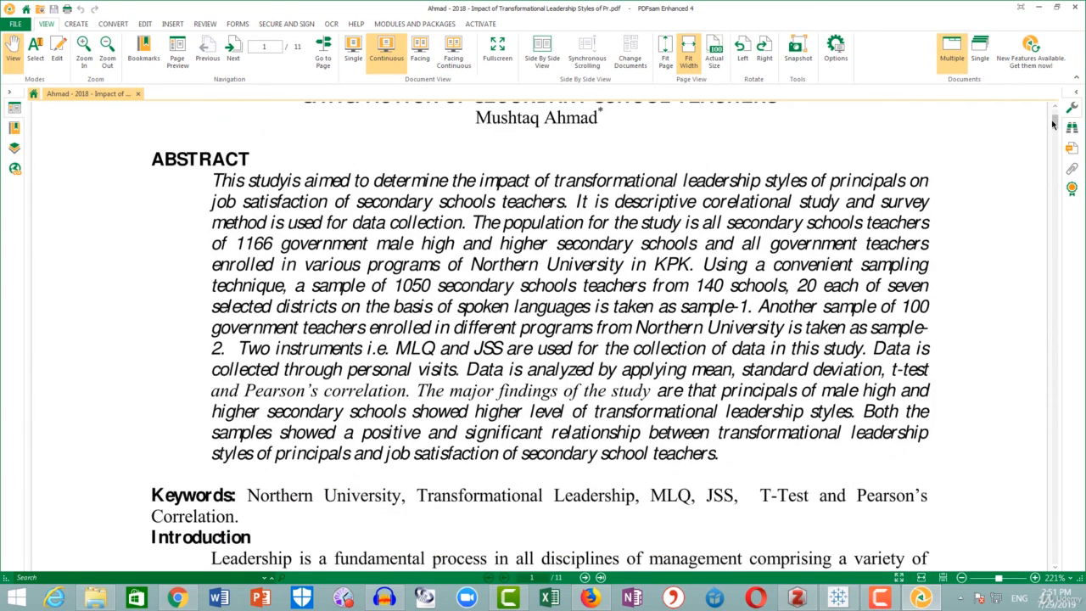
pyautogui.scroll(-1, 1052, 125)
pyautogui.scroll(6, 1052, 114)
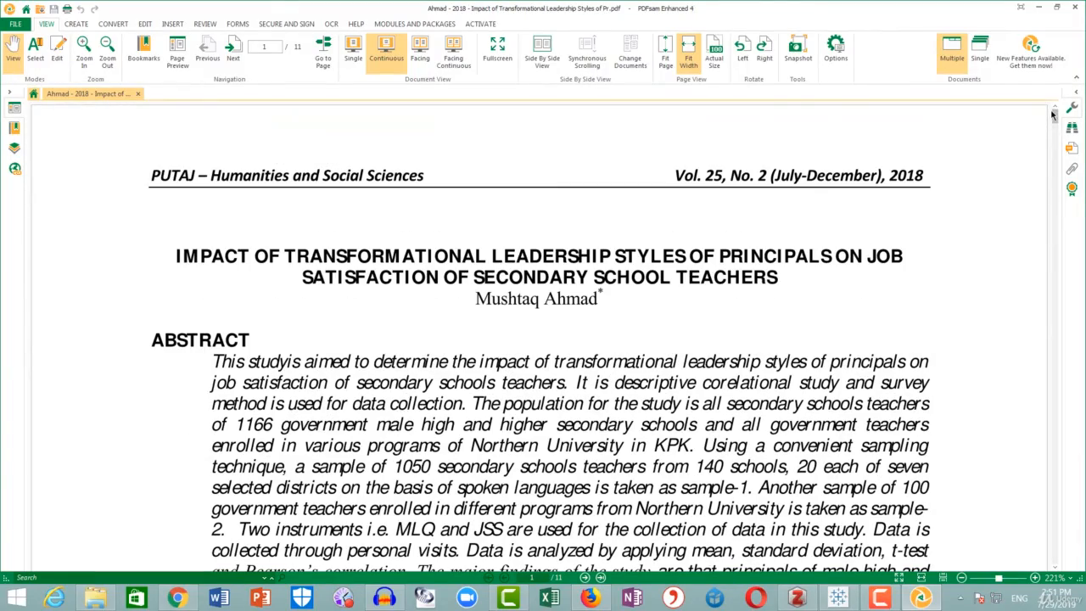